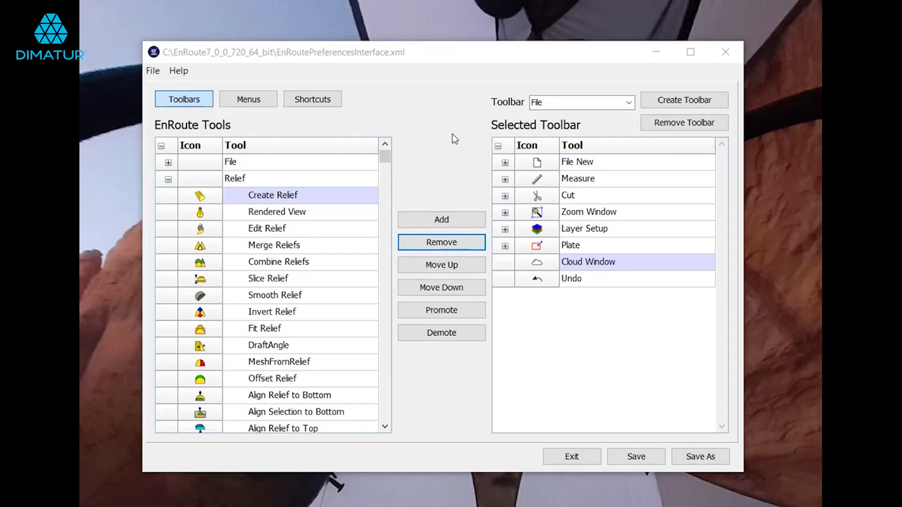
Step: Add the Create Relief tool to the Construction toolbar and place it between Single Dimension and Wizards
left_click(629, 103)
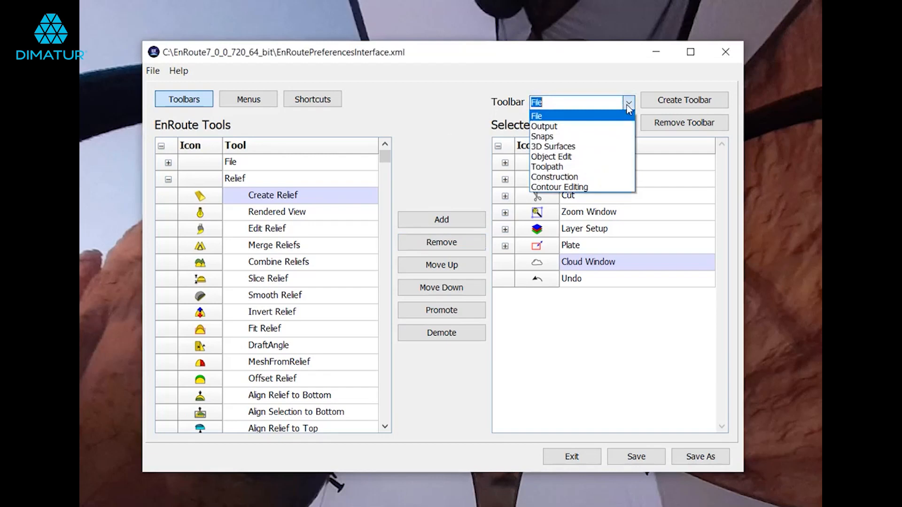
left_click(567, 178)
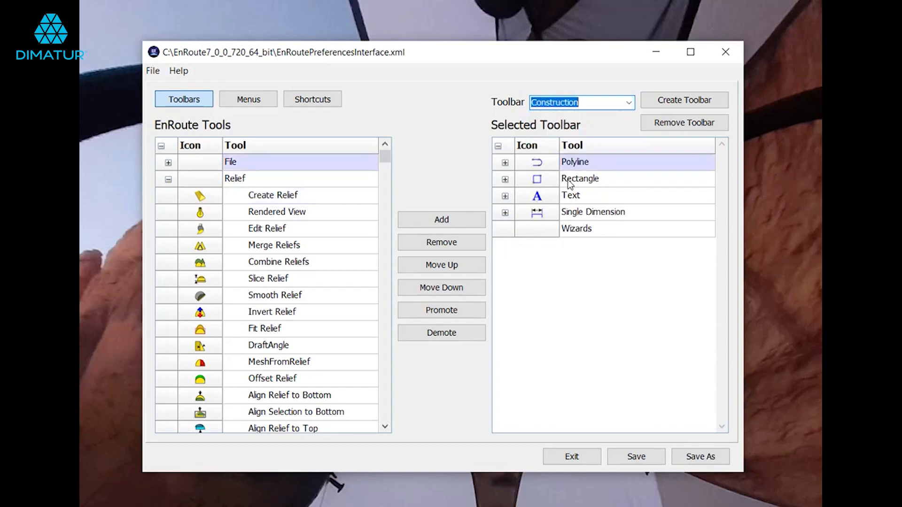
left_click(241, 197)
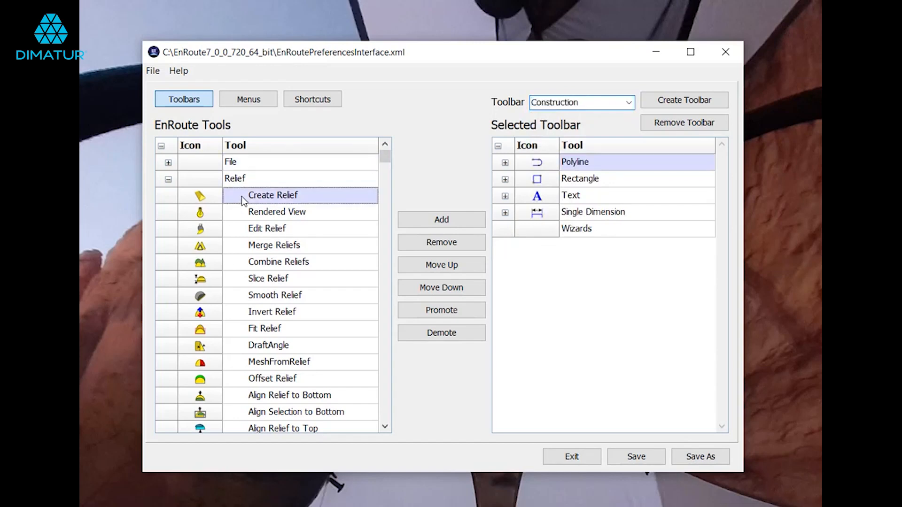
left_click(443, 224)
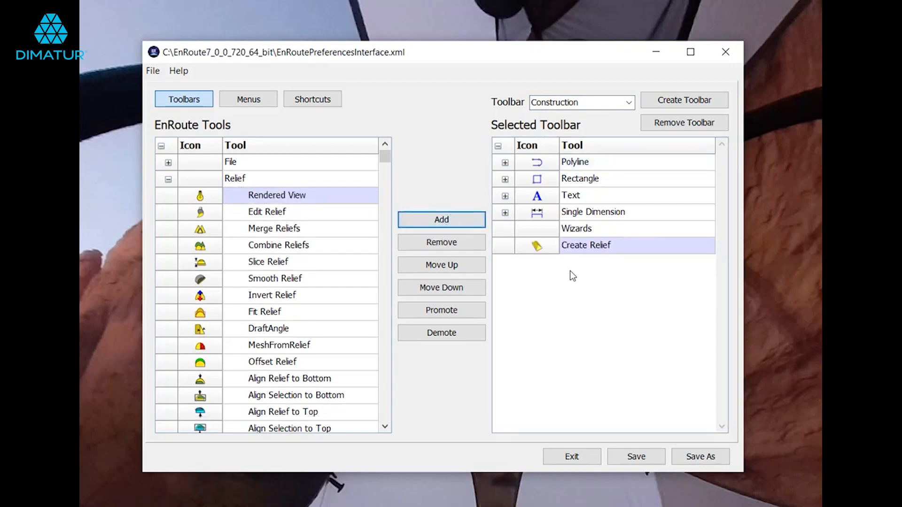
left_click(458, 270)
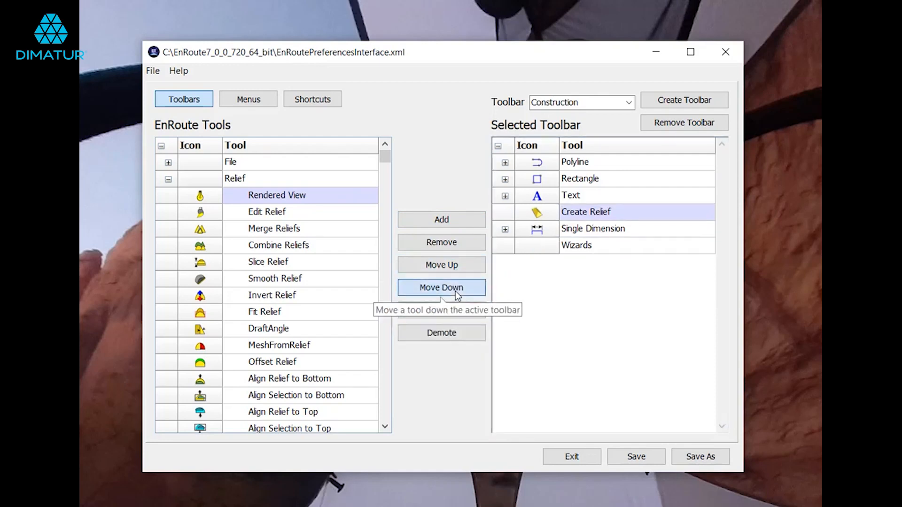
left_click(457, 288)
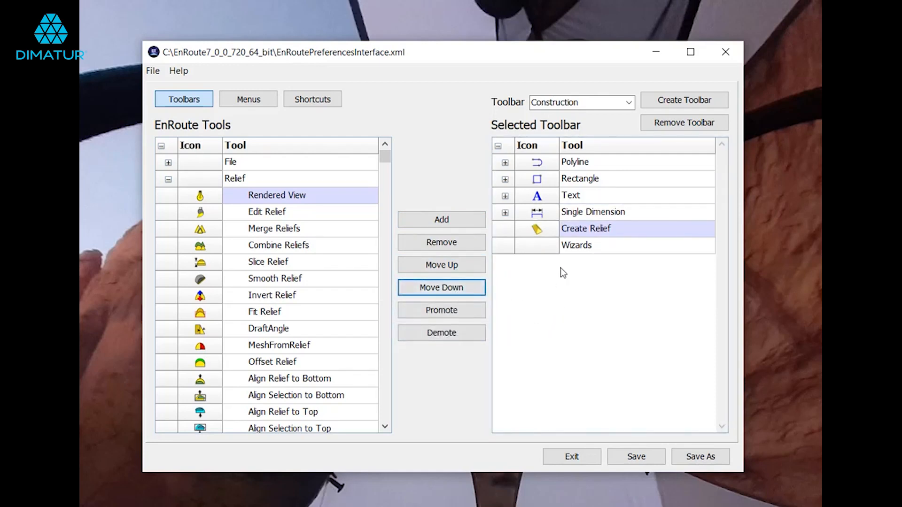
Step: Demote Create Relief into the Single Dimension group, promote it back, and remove it from the Construction toolbar
left_click(435, 334)
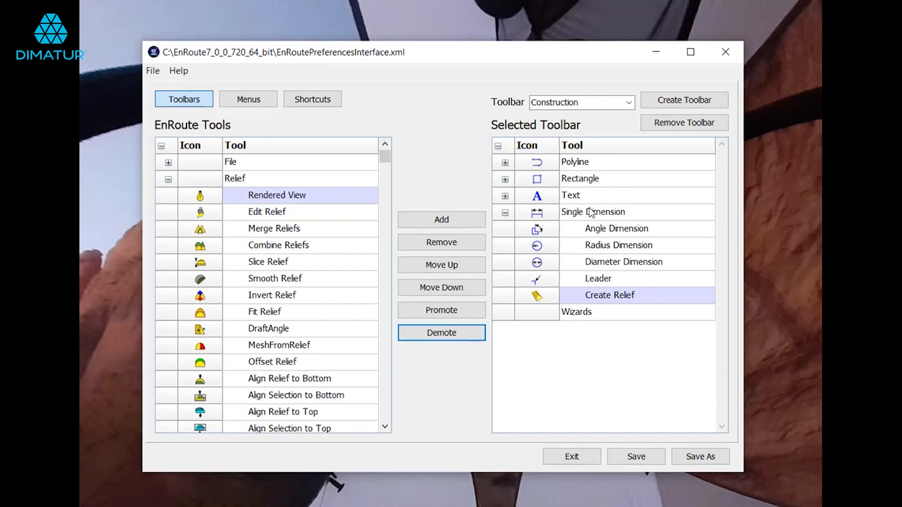
left_click(464, 309)
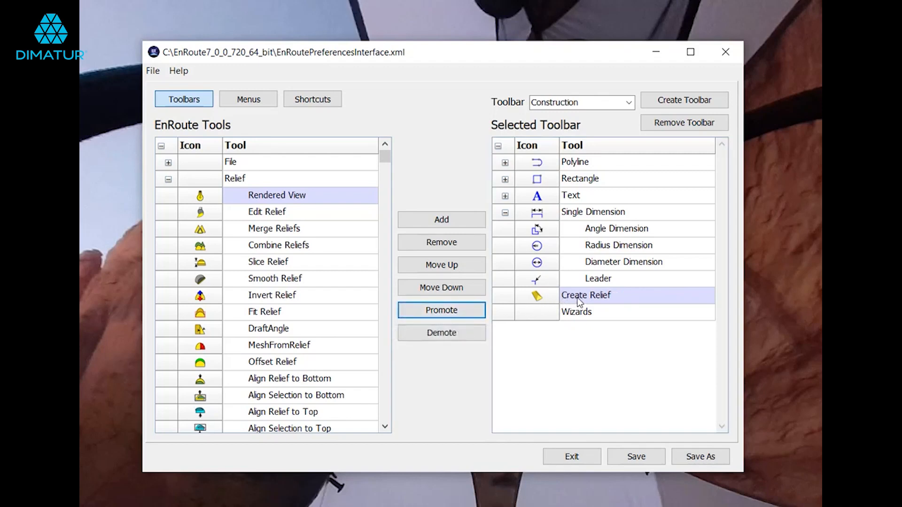
left_click(463, 243)
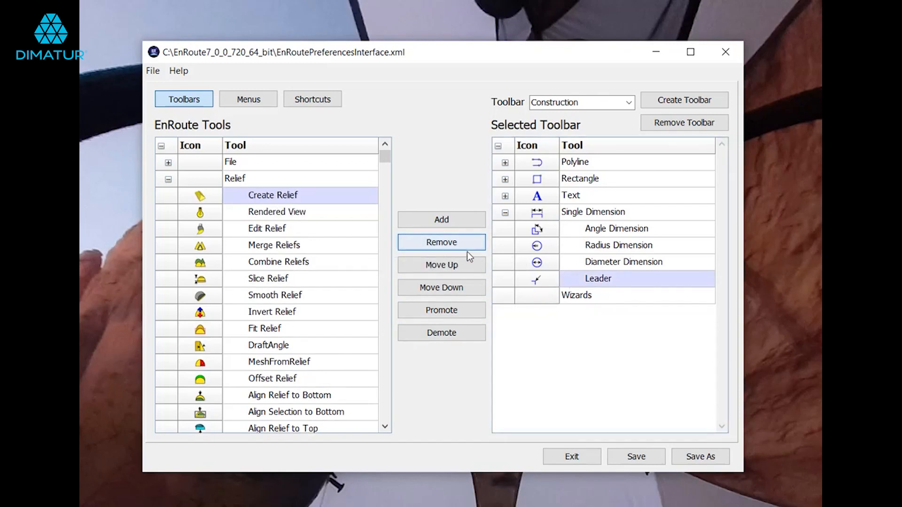
Step: Add a menu group named MyItems below Recent Files in the File menu
left_click(263, 103)
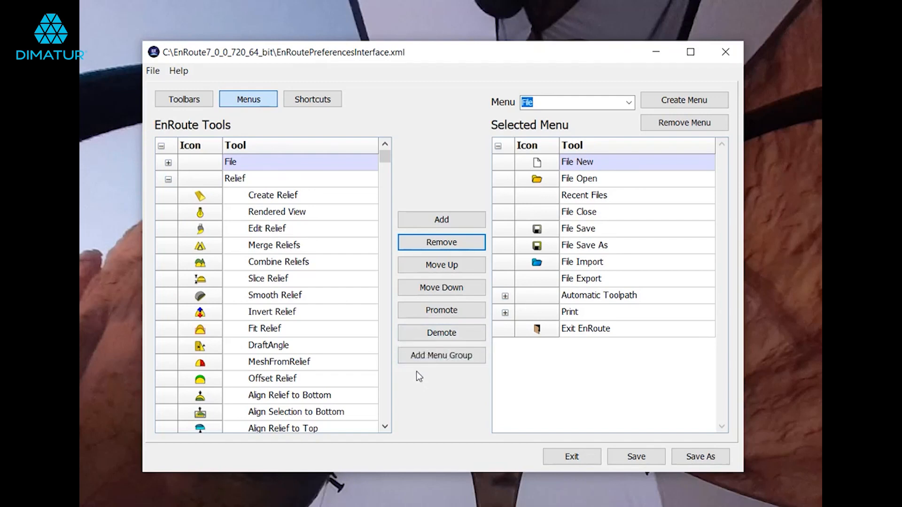
left_click(576, 201)
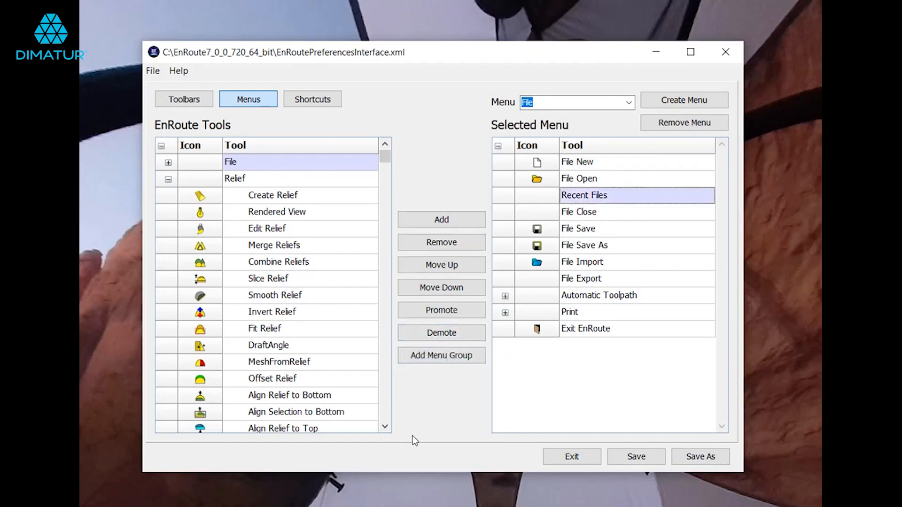
left_click(438, 357)
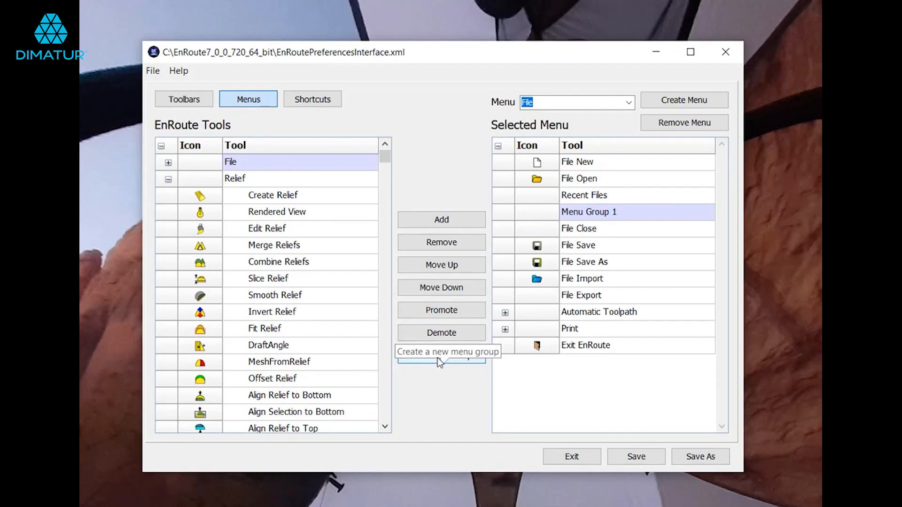
double_click(661, 216)
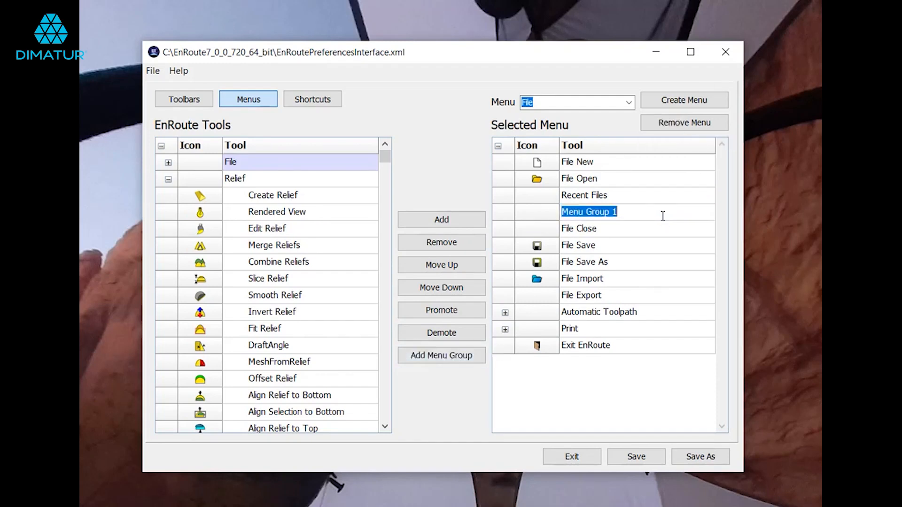
type("MyItems")
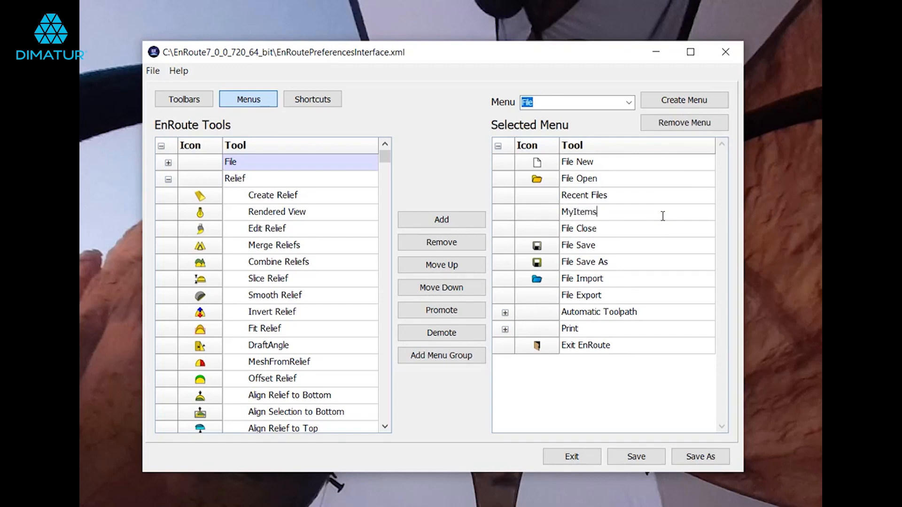
left_click(662, 215)
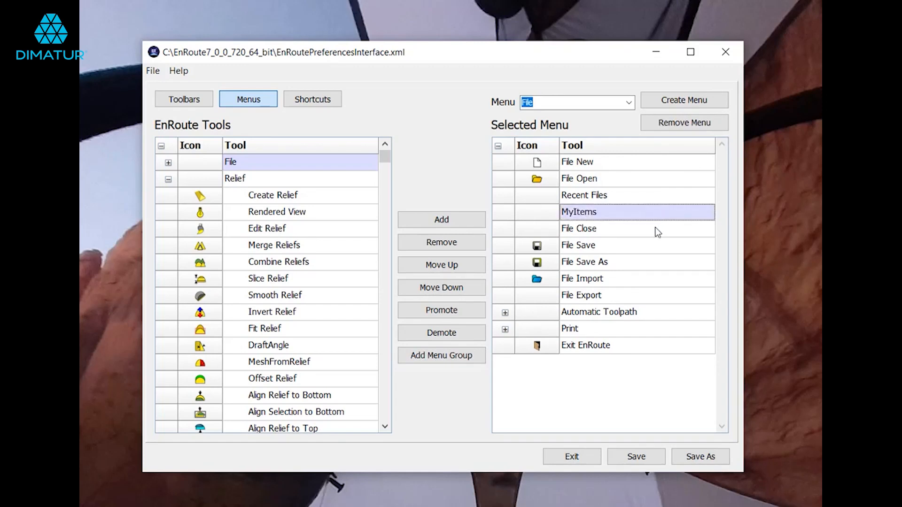
Step: Demote File Close and File Save into the MyItems group of the File menu
left_click(657, 233)
left_click(462, 331)
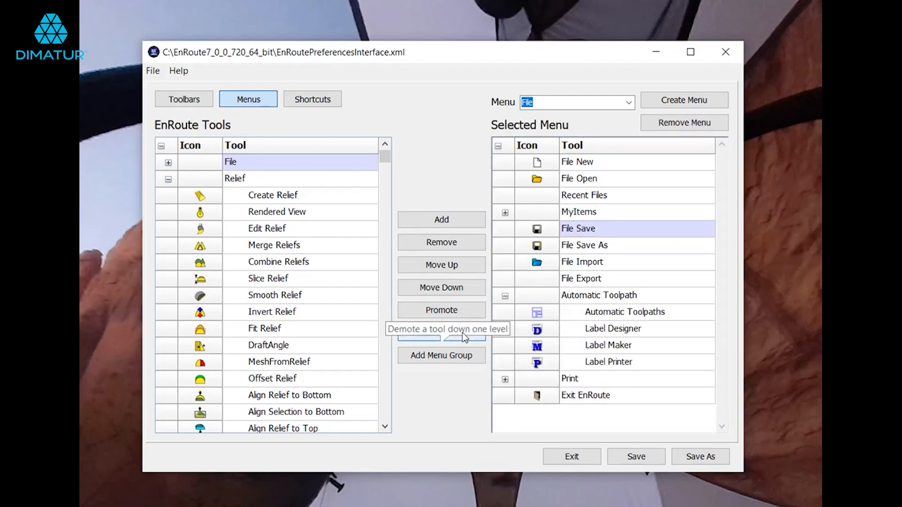
left_click(462, 333)
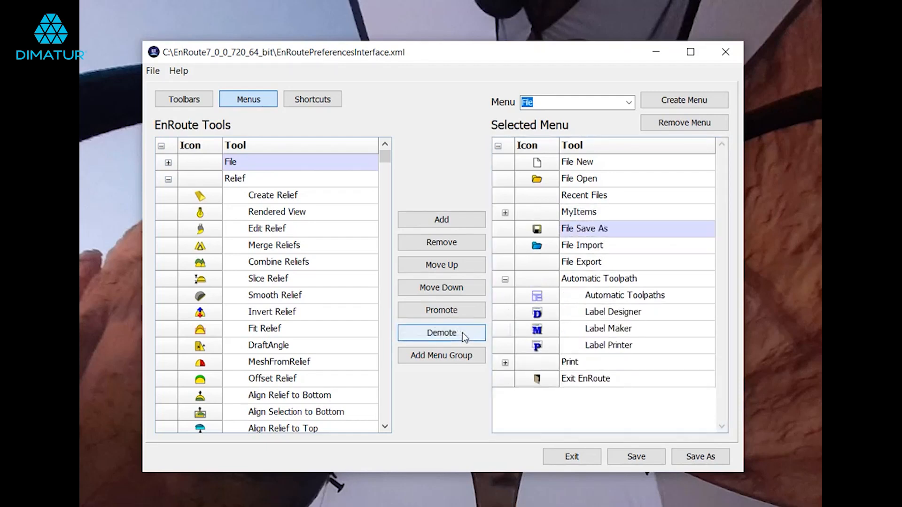
Step: Add a new menu to the Menu Order and move it up between Machining and Setup
left_click(630, 102)
scroll(592, 130, "down", 1)
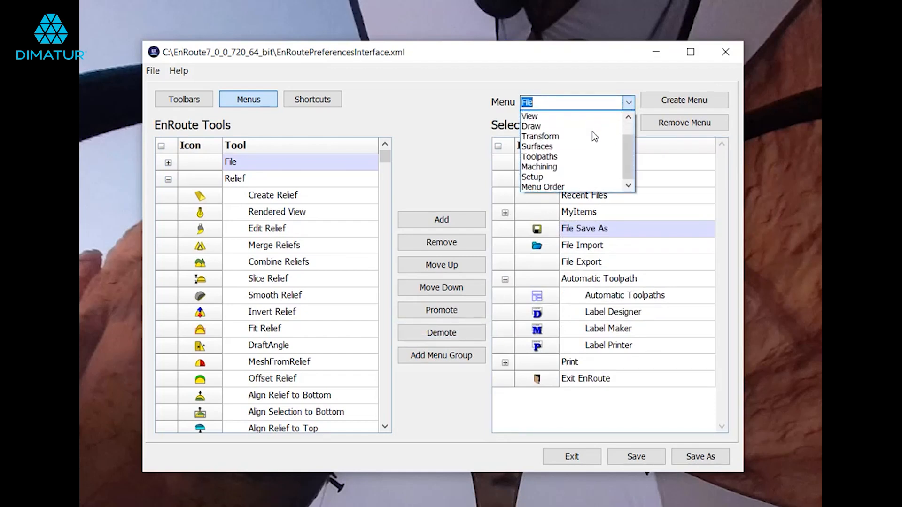
left_click(566, 187)
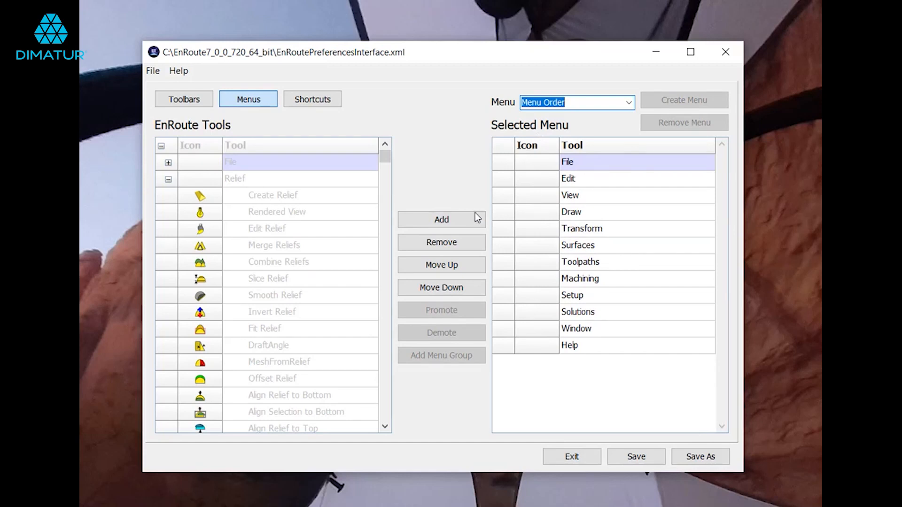
left_click(464, 223)
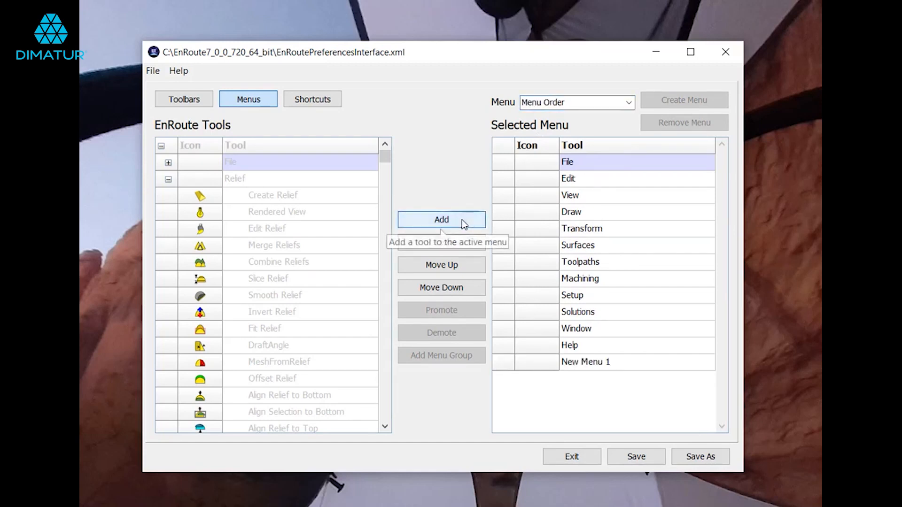
left_click(519, 360)
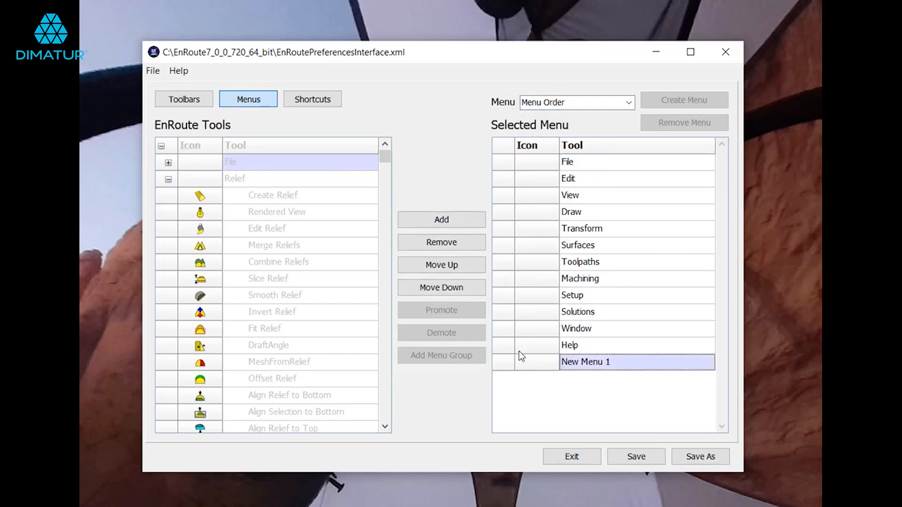
left_click(471, 266)
left_click(471, 266)
left_click(471, 266)
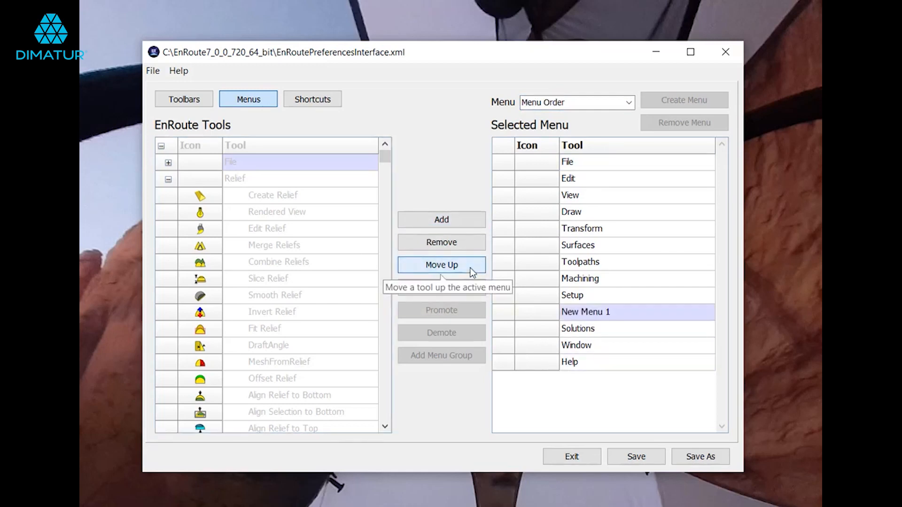
left_click(471, 269)
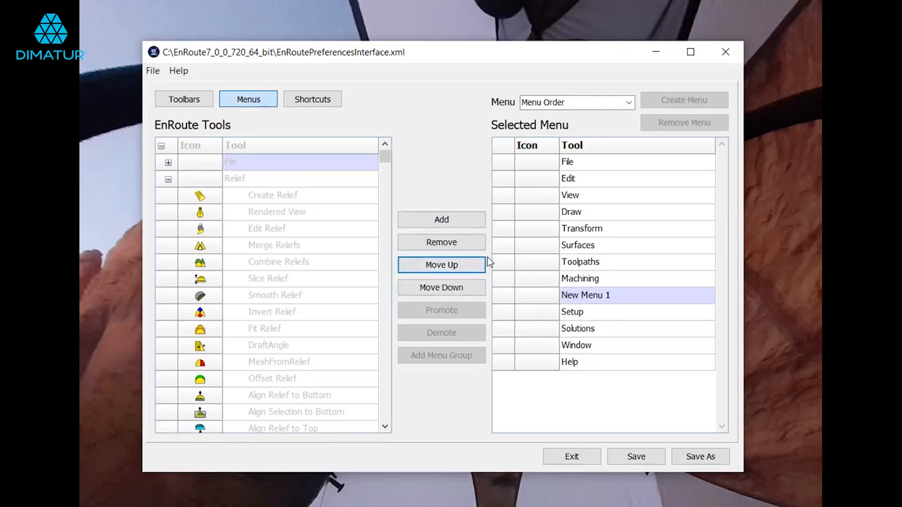
Step: Look through the EnRoute shortcuts list to examine which tools have key combinations assigned
left_click(321, 103)
key("Down")
key("Down")
key("Down")
key("Down")
key("Down")
key("Down")
key("Down")
key("Down")
key("Down")
key("Down")
key("Down")
key("Down")
key("Down")
key("Down")
key("Down")
key("Down")
key("Down")
key("Down")
key("Down")
key("Down")
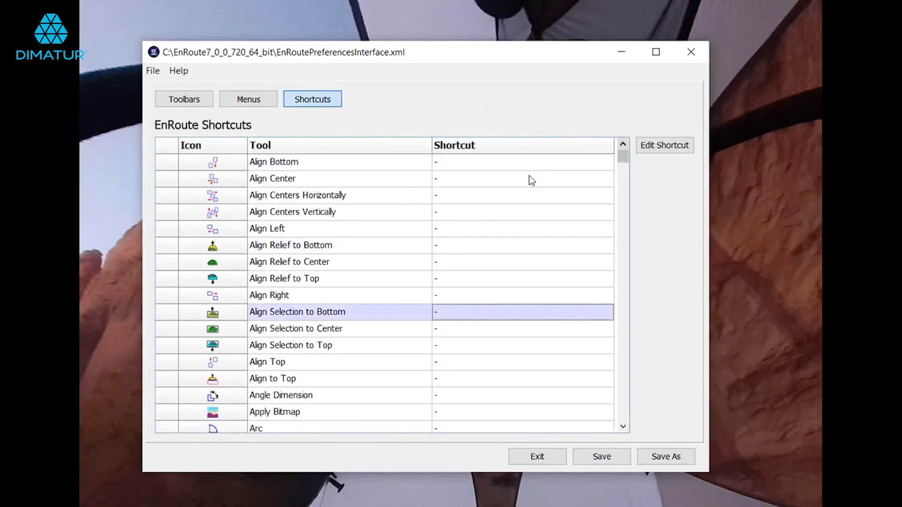
key("Down")
key("Down")
key("Down")
key("Down")
key("Down")
key("Down")
key("Down")
key("Down")
key("Down")
key("Down")
key("Down")
key("Down")
key("Down")
key("Down")
key("Down")
key("Down")
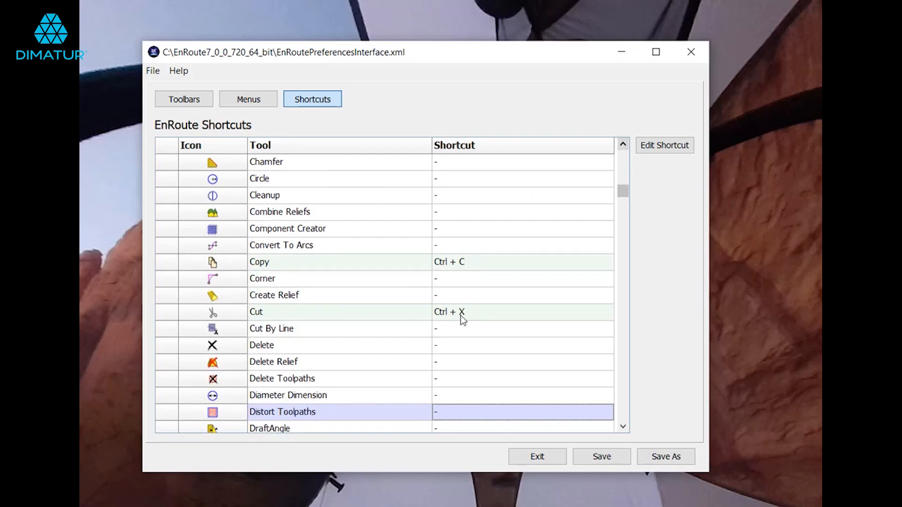
Step: Assign the shortcut Ctrl + Shift + C to the Circle tool
left_click(466, 184)
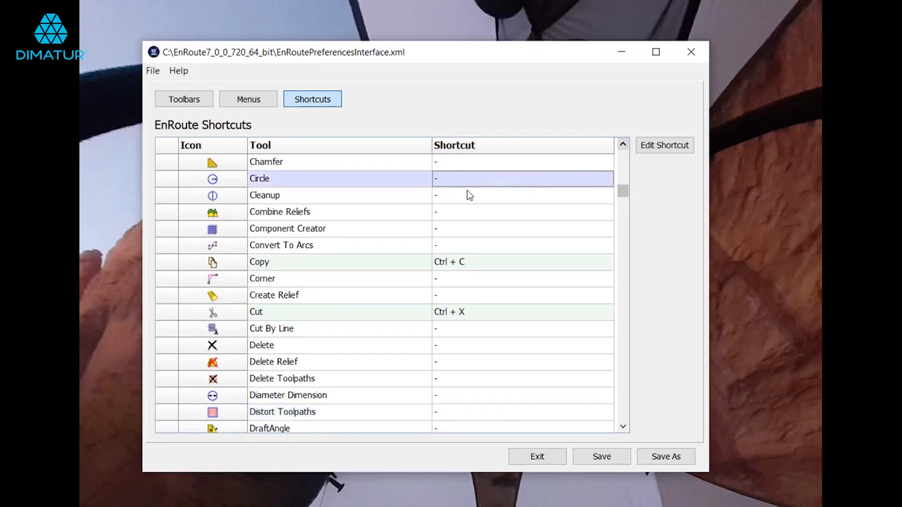
left_click(665, 147)
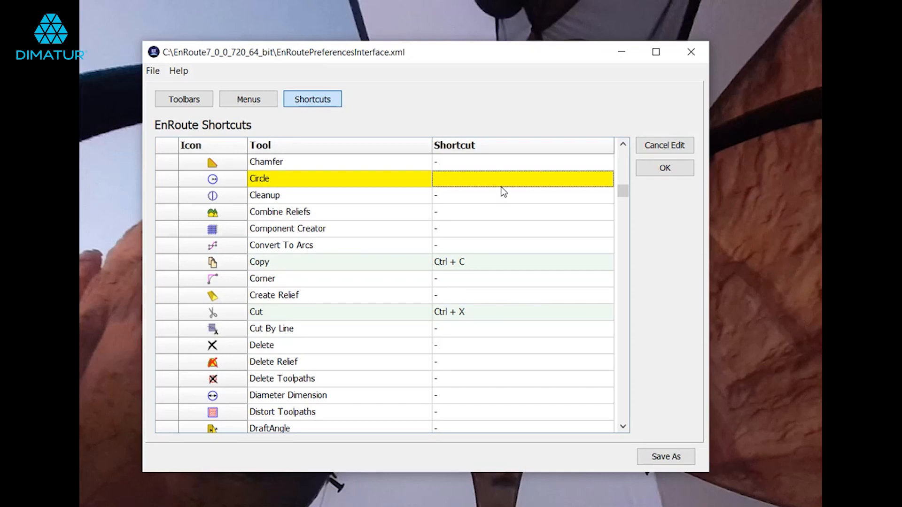
key("ctrl")
key("shift")
left_click(656, 172)
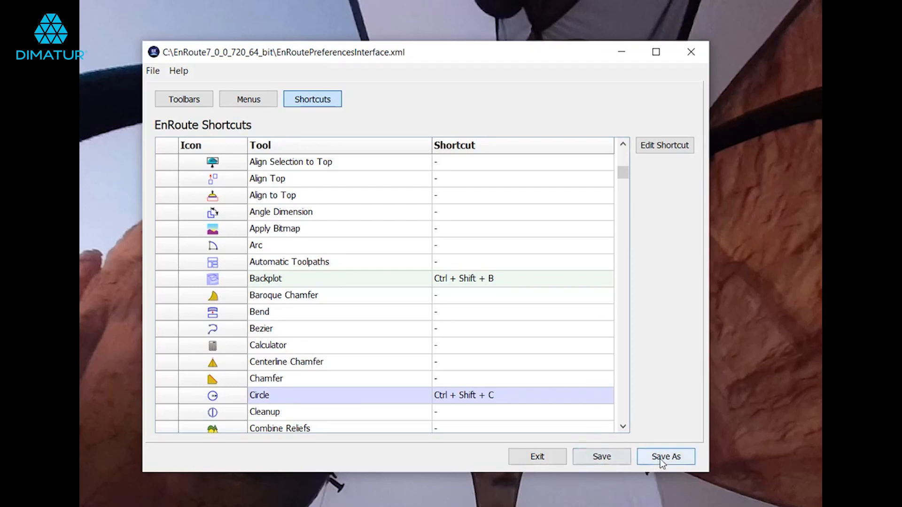
Step: Save the customized interface to a new folder named MyNewInterface inside SetupOptions\Custom
left_click(688, 462)
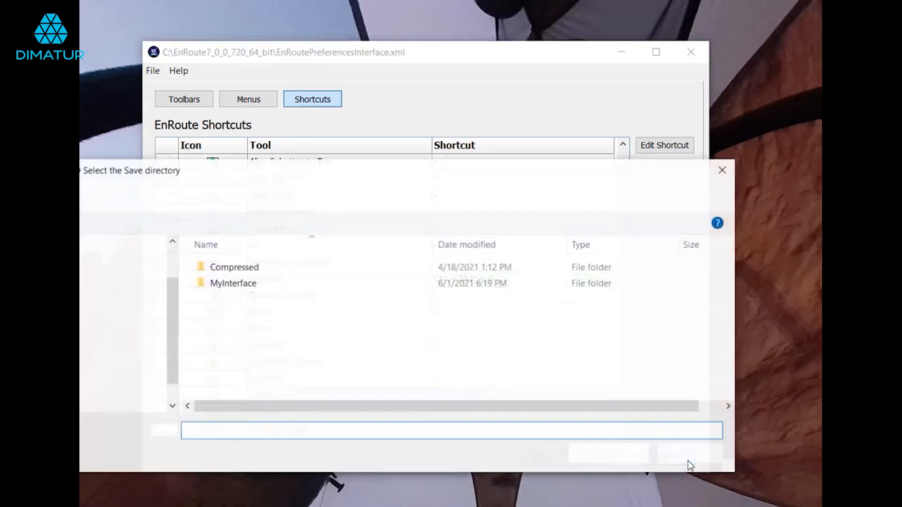
left_click(176, 226)
type("M")
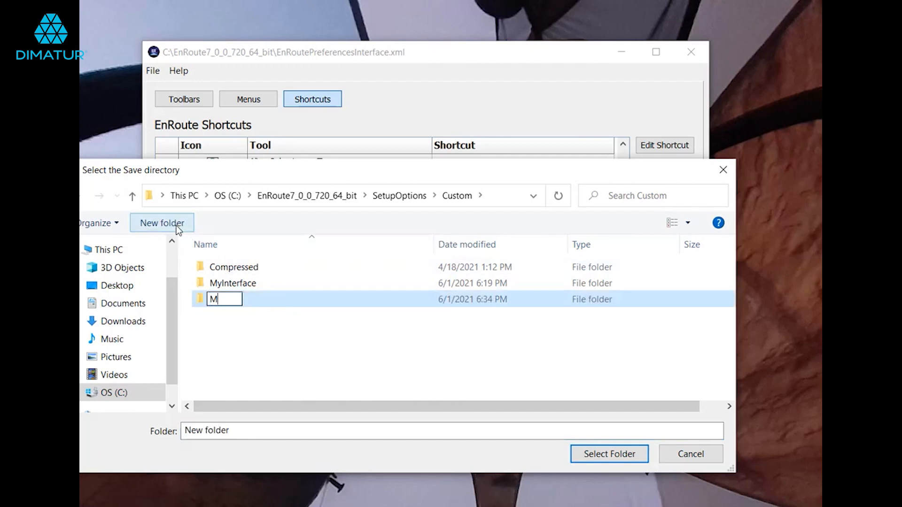
type("yNewInterface")
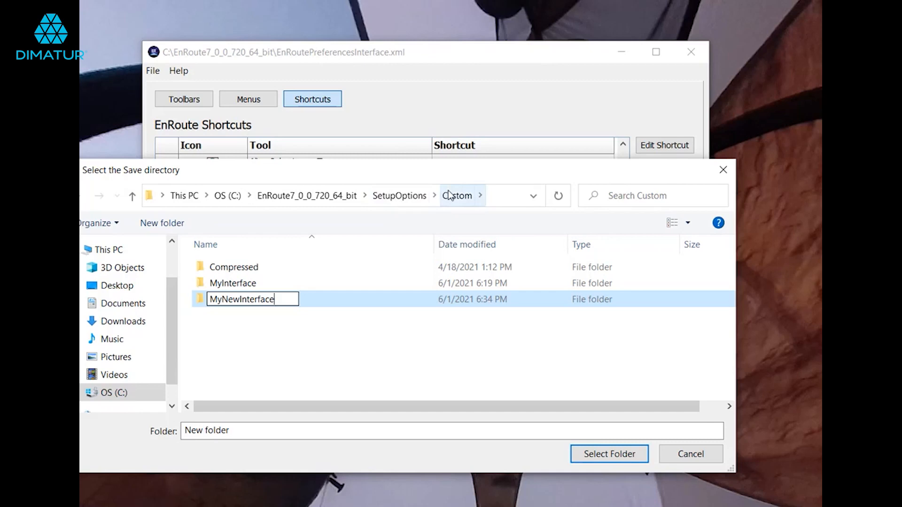
left_click(620, 457)
left_click(609, 454)
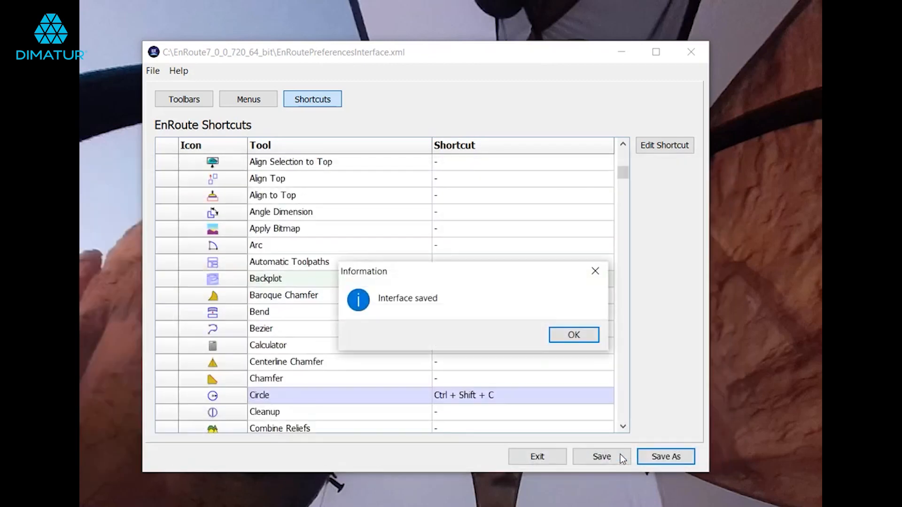
left_click(585, 338)
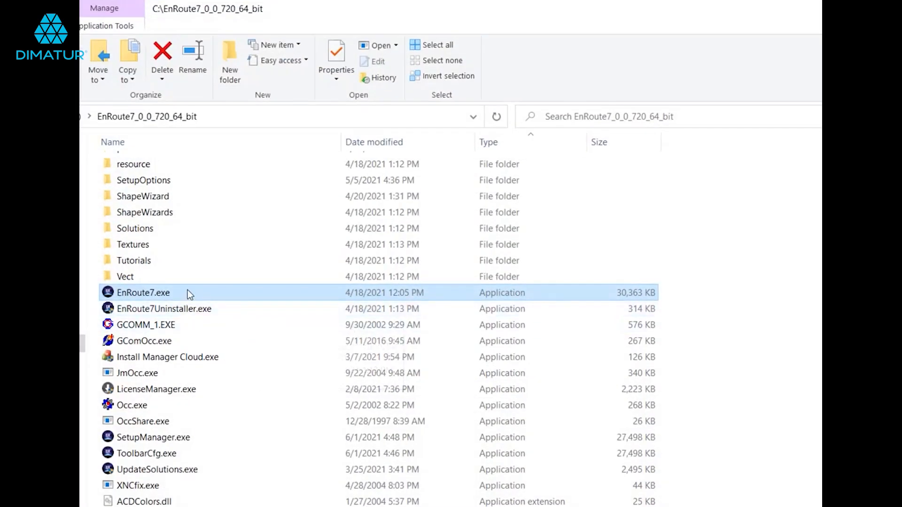
Step: Launch EnRoute7.exe and load the custom setup option MyNewInterface
double_click(187, 292)
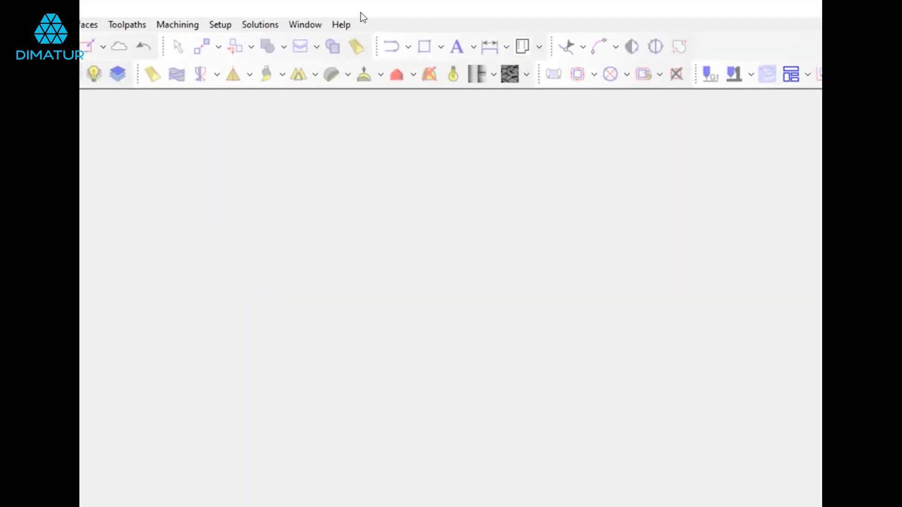
left_click(341, 25)
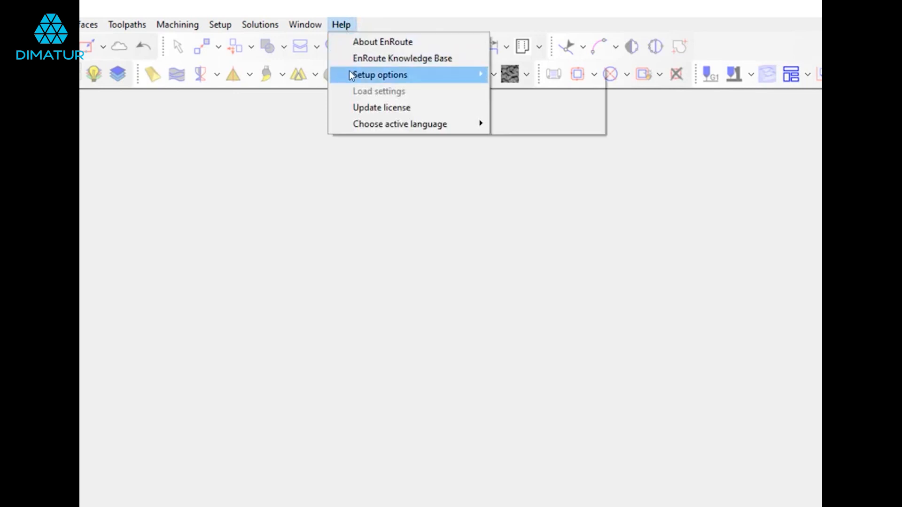
mouse_move(509, 76)
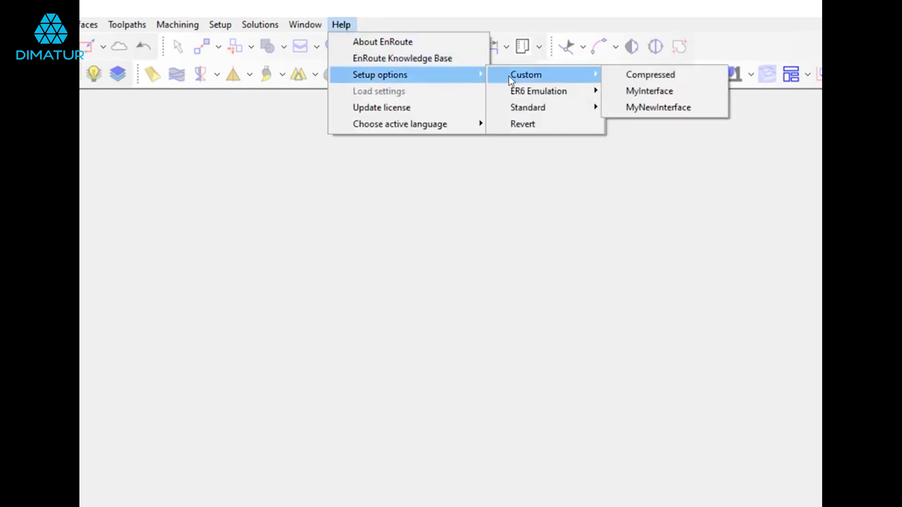
left_click(678, 107)
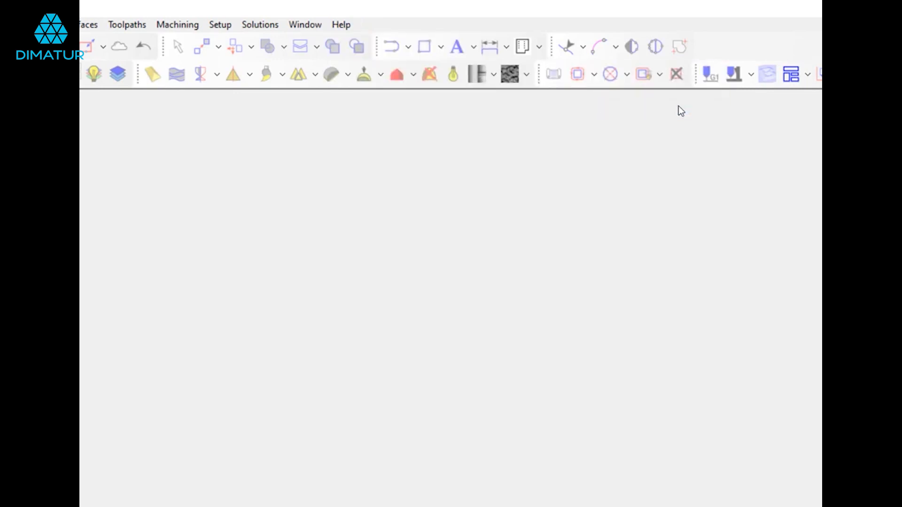